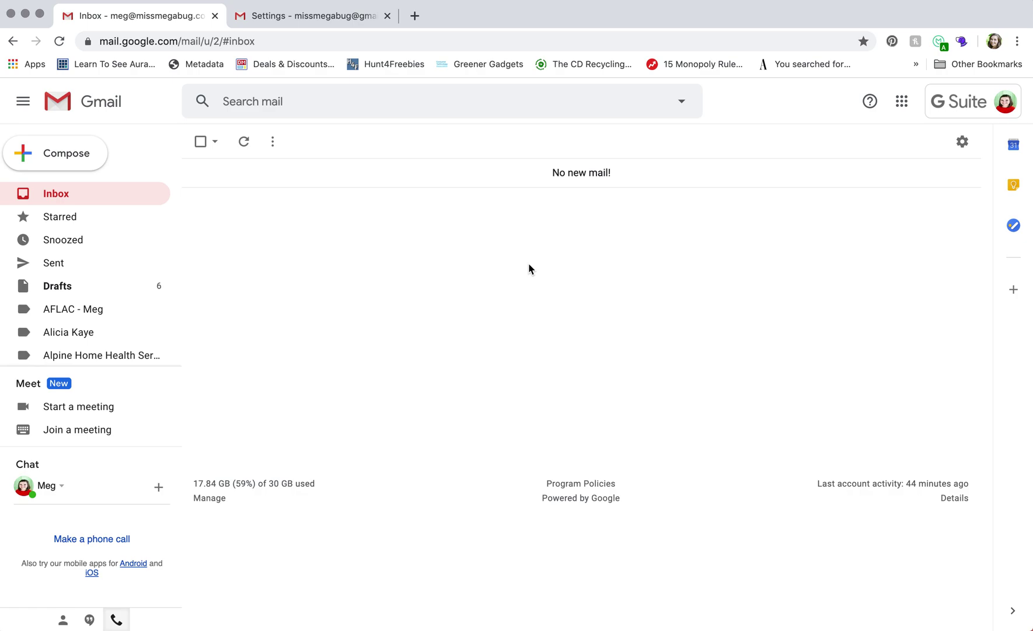
- Open Gmail's full settings, switch to the personal account's settings tab and scroll down
{"action": "left_click", "coordinate": [962, 142]}
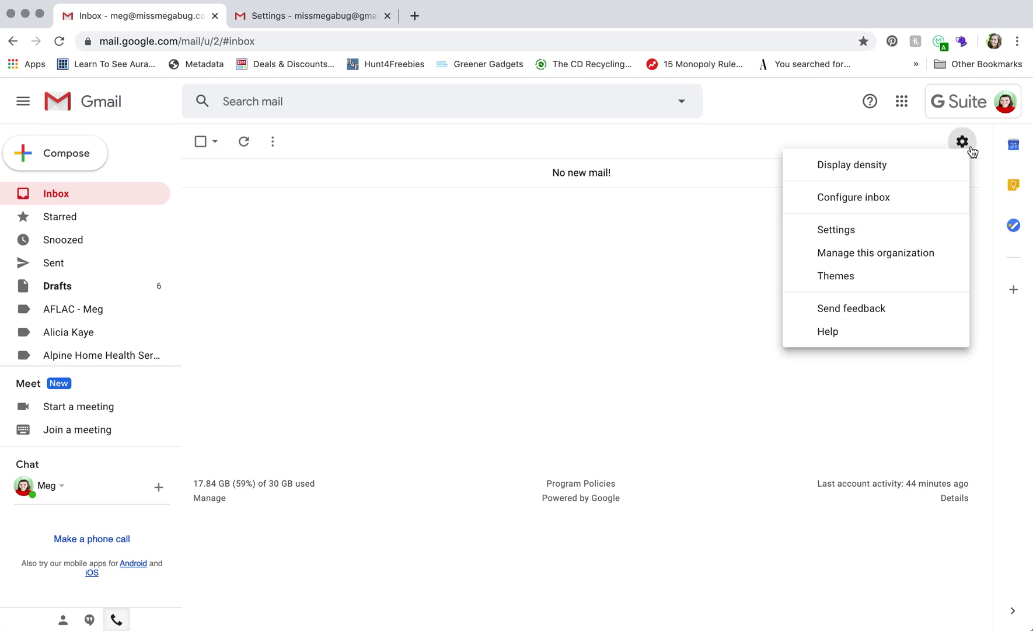
{"action": "left_click", "coordinate": [887, 236]}
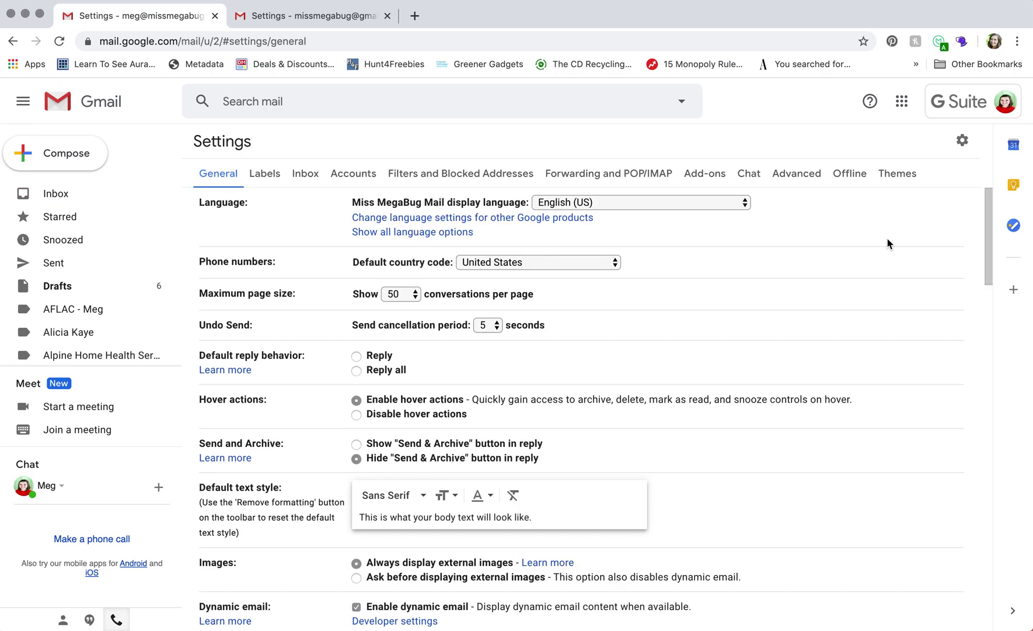
{"action": "left_click", "coordinate": [302, 18]}
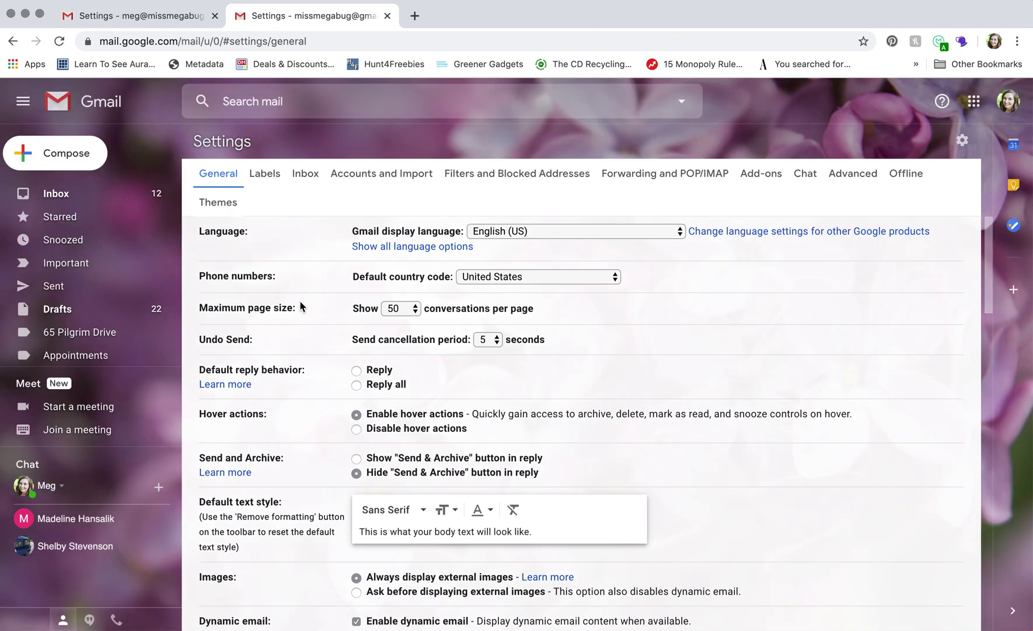
{"action": "scroll", "coordinate": [302, 306], "scroll_direction": "down", "scroll_amount": 10}
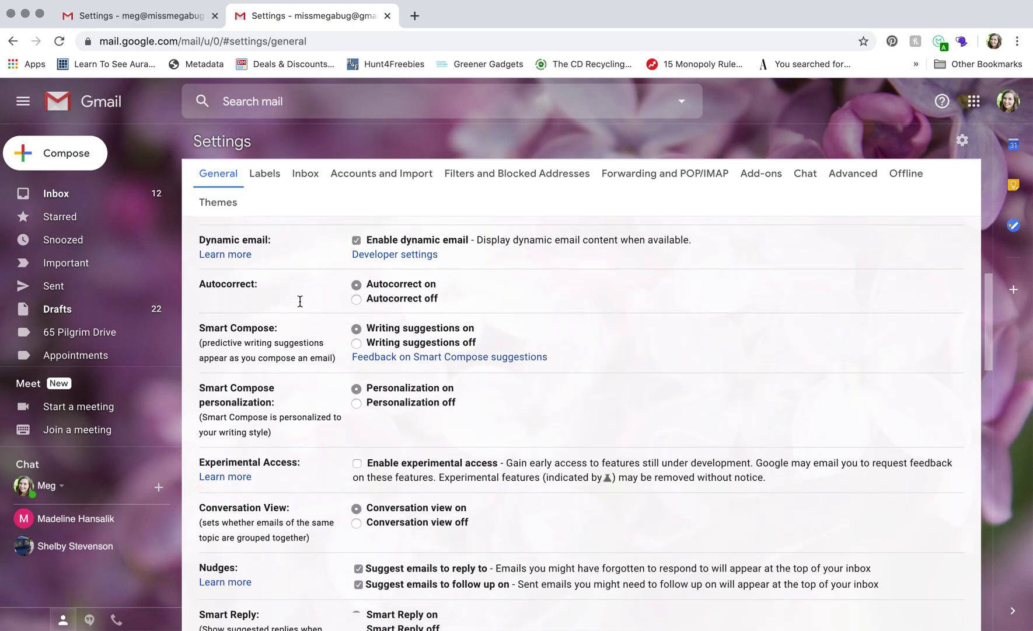
{"action": "scroll", "coordinate": [302, 306], "scroll_direction": "down", "scroll_amount": 5}
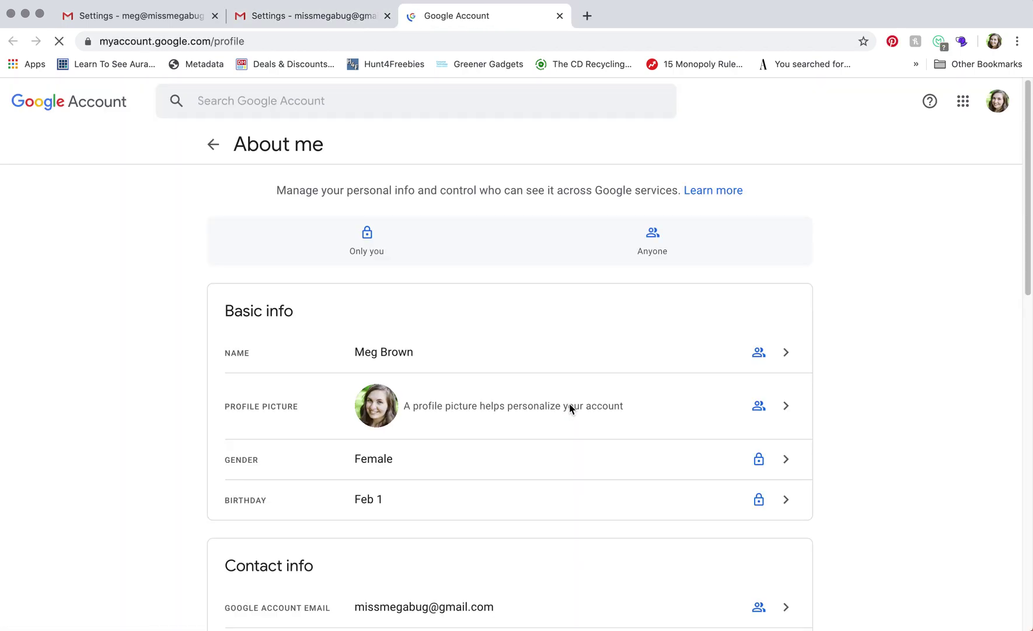
- View the personal account's profile picture, then close that tab and the personal settings tab
{"action": "left_click", "coordinate": [699, 422]}
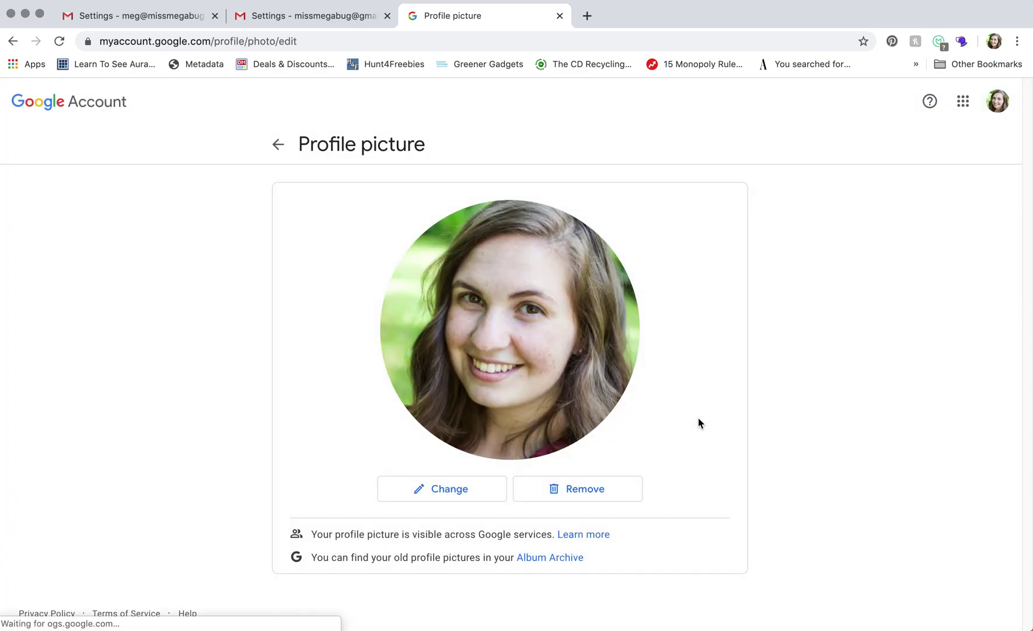
{"action": "left_click", "coordinate": [559, 16]}
{"action": "left_click", "coordinate": [388, 16]}
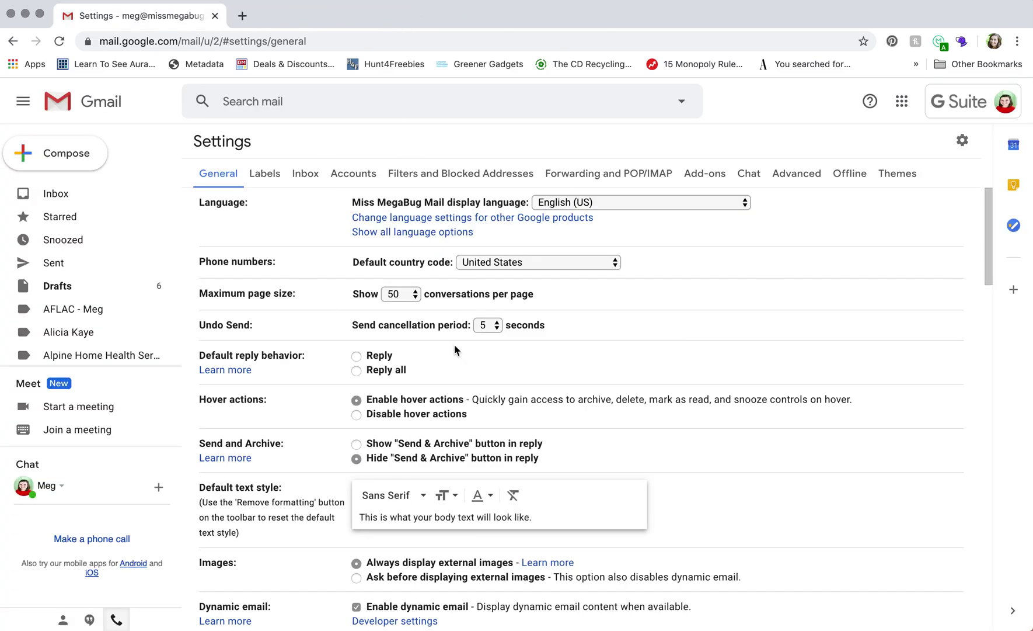
- Scroll the G Suite General settings down to the My picture row
{"action": "scroll", "coordinate": [455, 349], "scroll_direction": "down", "scroll_amount": 9}
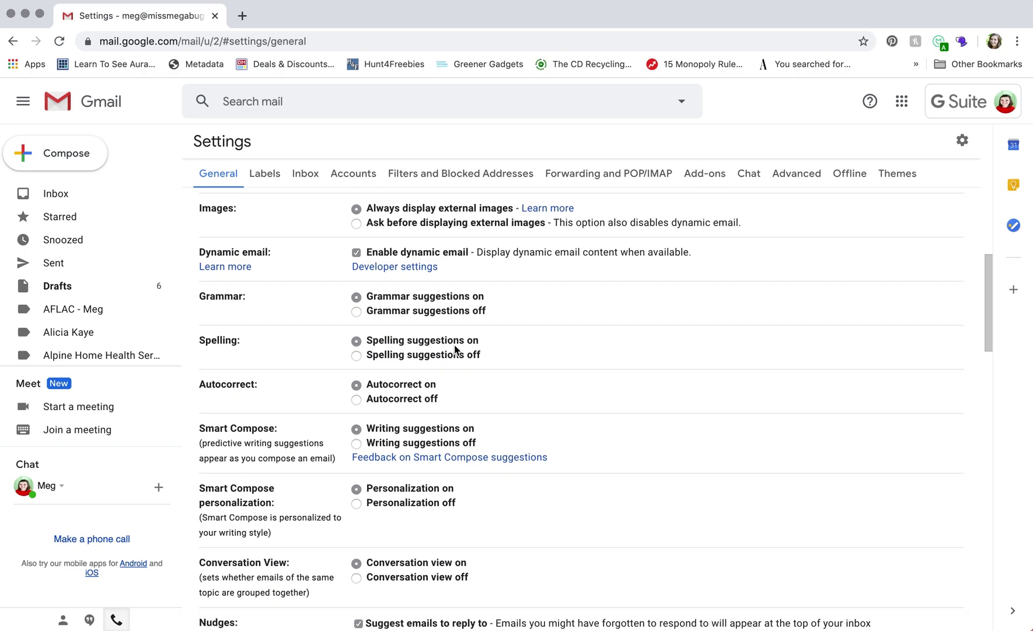
{"action": "scroll", "coordinate": [455, 349], "scroll_direction": "down", "scroll_amount": 7}
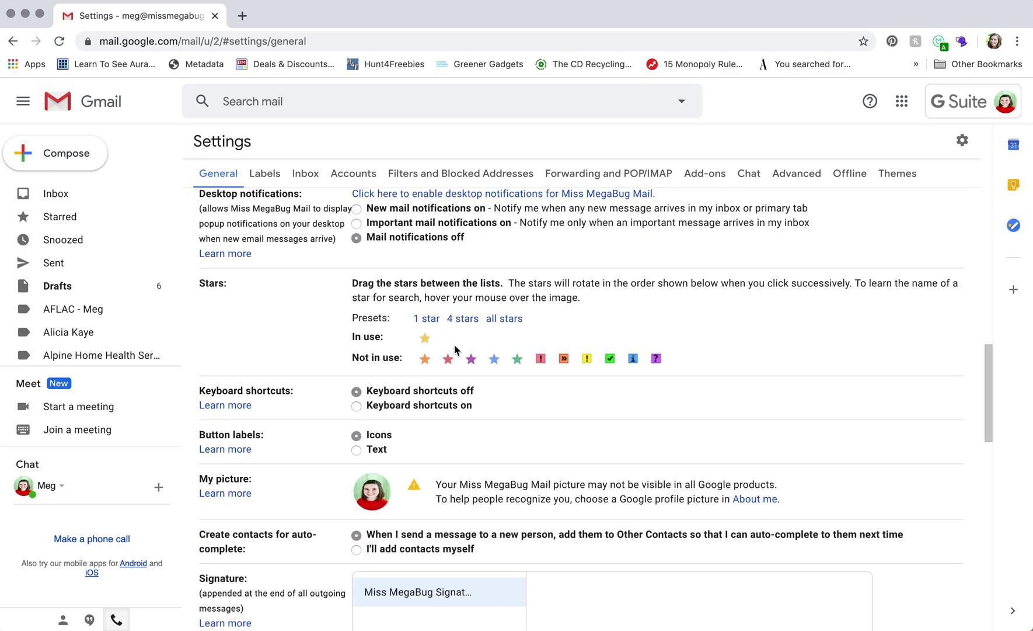
{"action": "scroll", "coordinate": [455, 345], "scroll_direction": "down", "scroll_amount": 2}
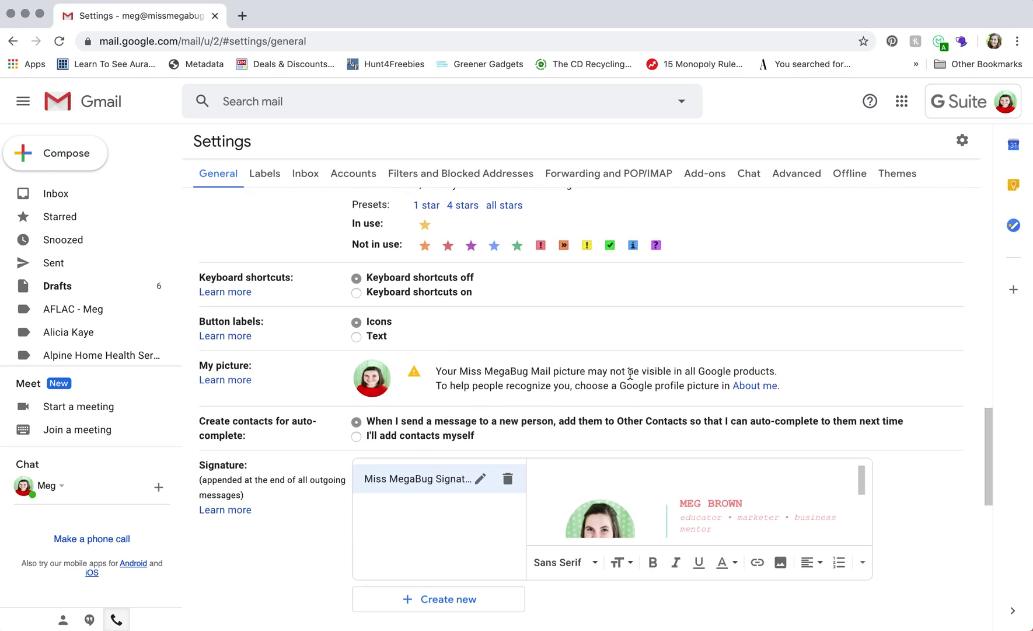
- Open the G Suite account's About me page and select its web address
{"action": "left_click", "coordinate": [758, 386]}
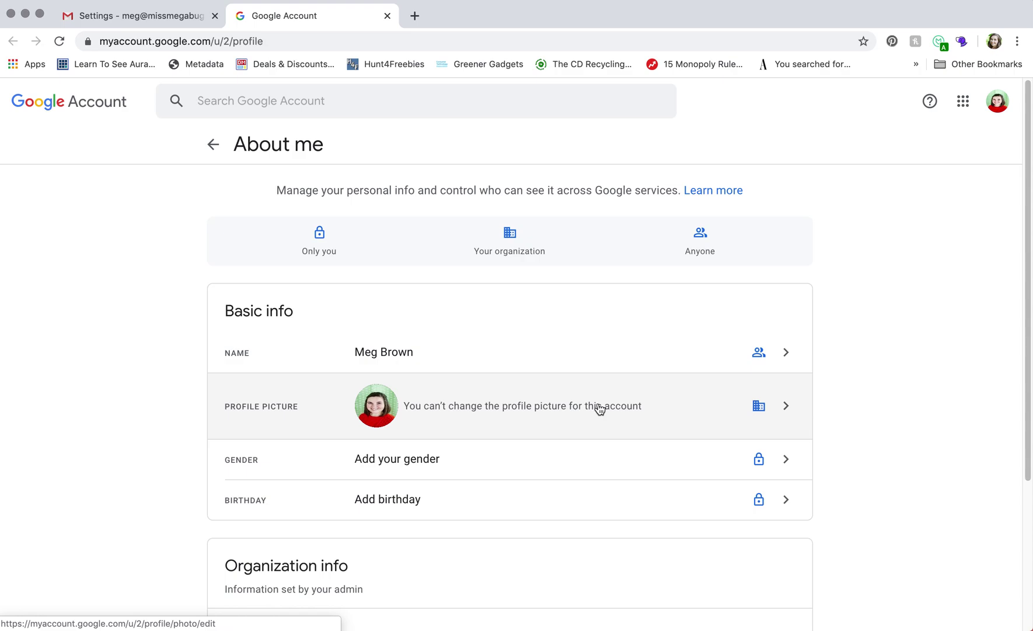
{"action": "left_click", "coordinate": [303, 42]}
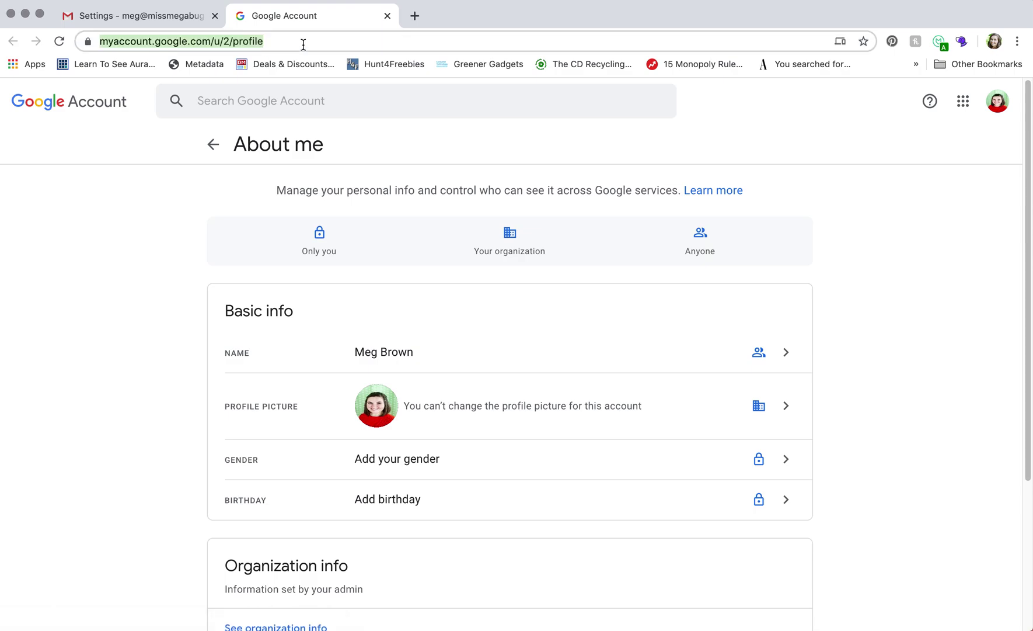
- Go to admin.google.com and sign in with the G Suite account
{"action": "type", "text": "admin."}
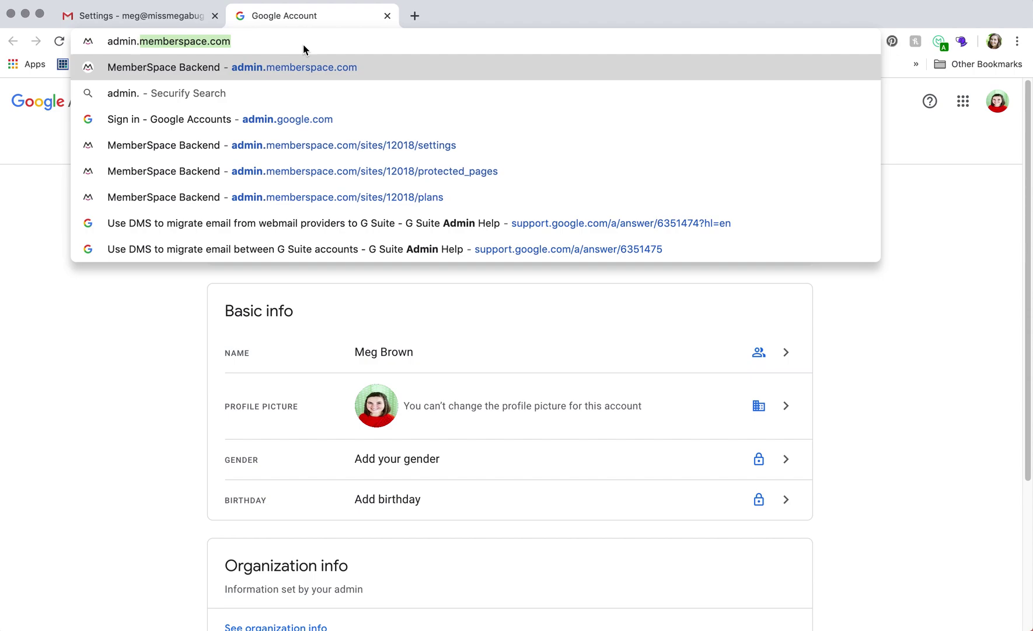
{"action": "type", "text": "gsuite"}
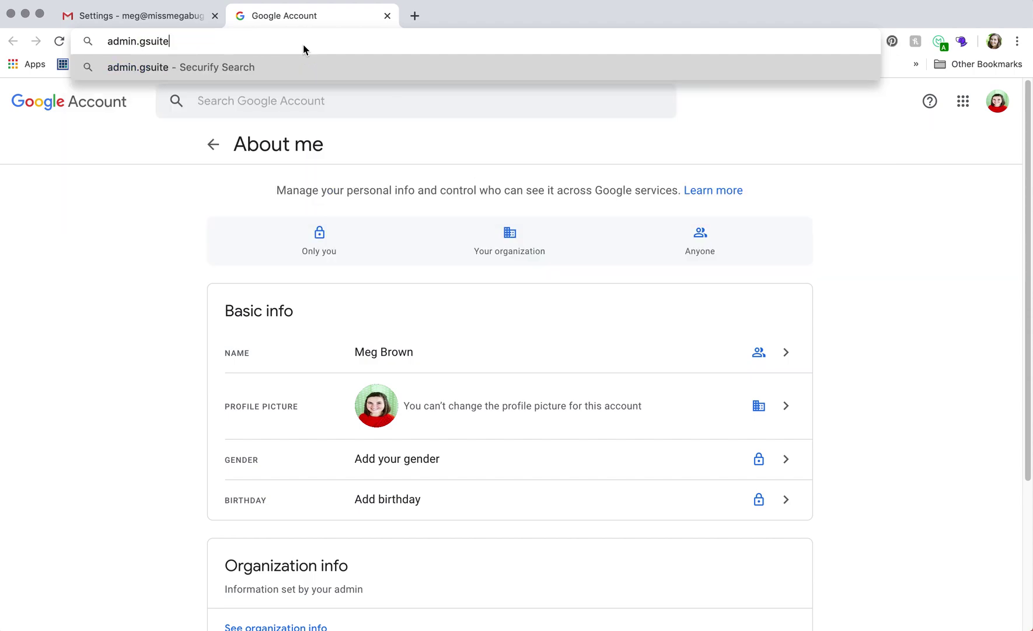
{"action": "key", "text": "BackSpace"}
{"action": "key", "text": "BackSpace"}
{"action": "key", "text": "BackSpace"}
{"action": "key", "text": "BackSpace"}
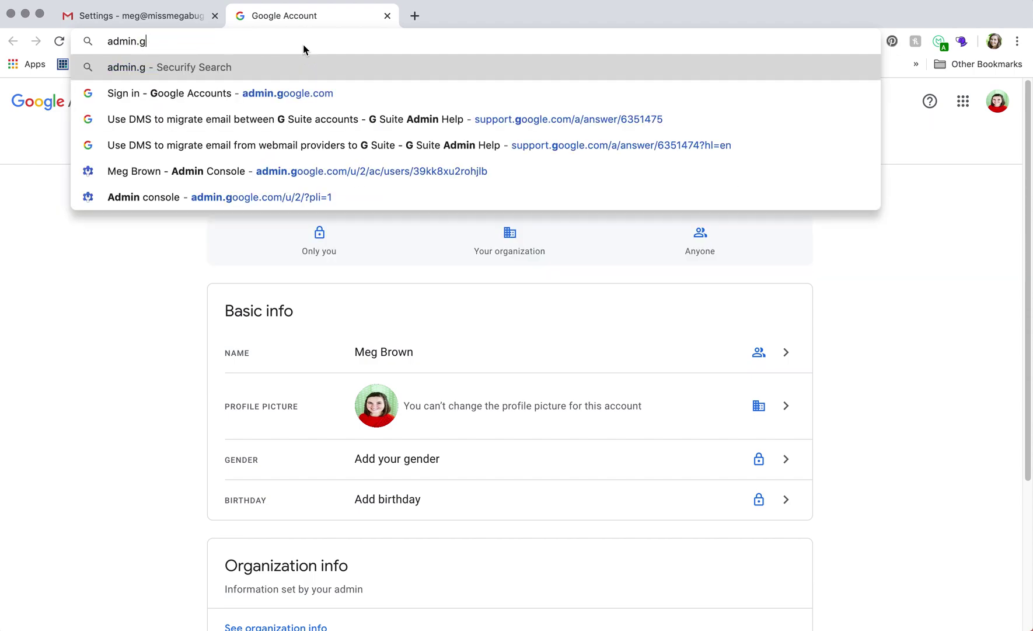
{"action": "type", "text": "oogle.co"}
{"action": "key", "text": "Return"}
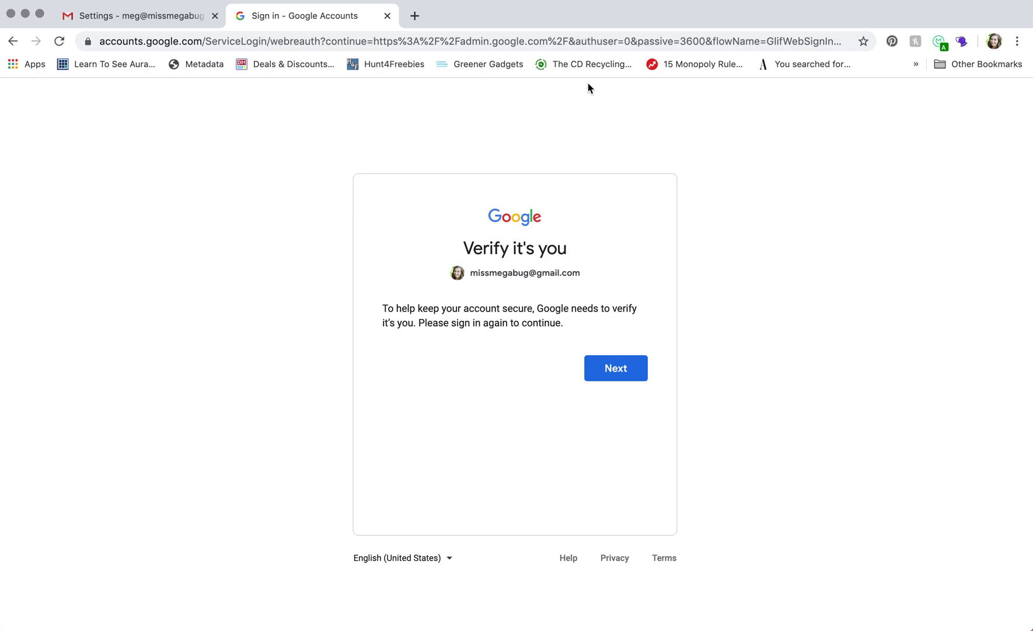
{"action": "left_click", "coordinate": [616, 369]}
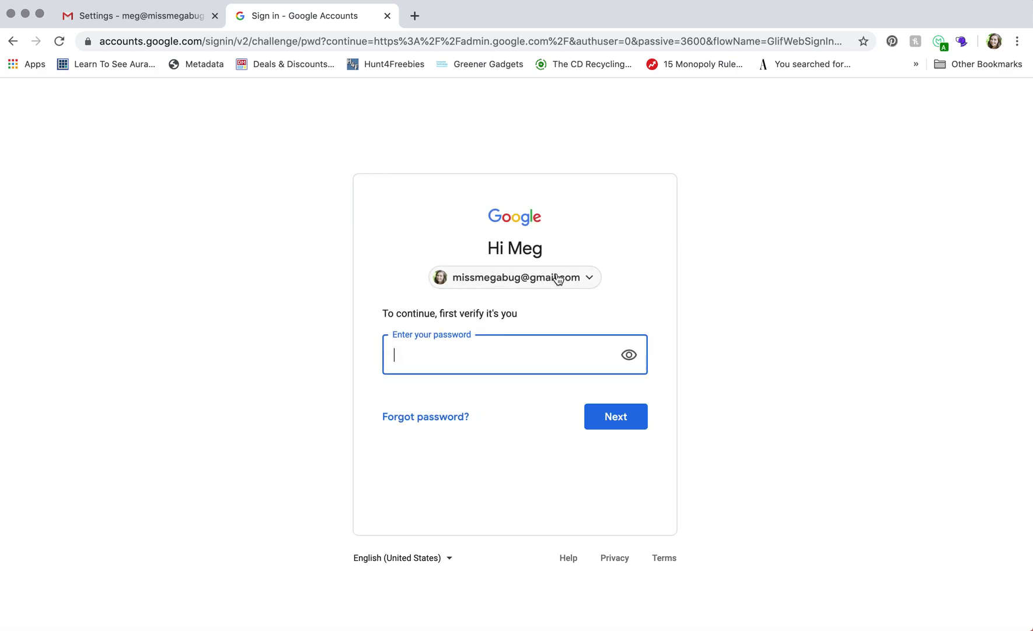
{"action": "left_click", "coordinate": [557, 277]}
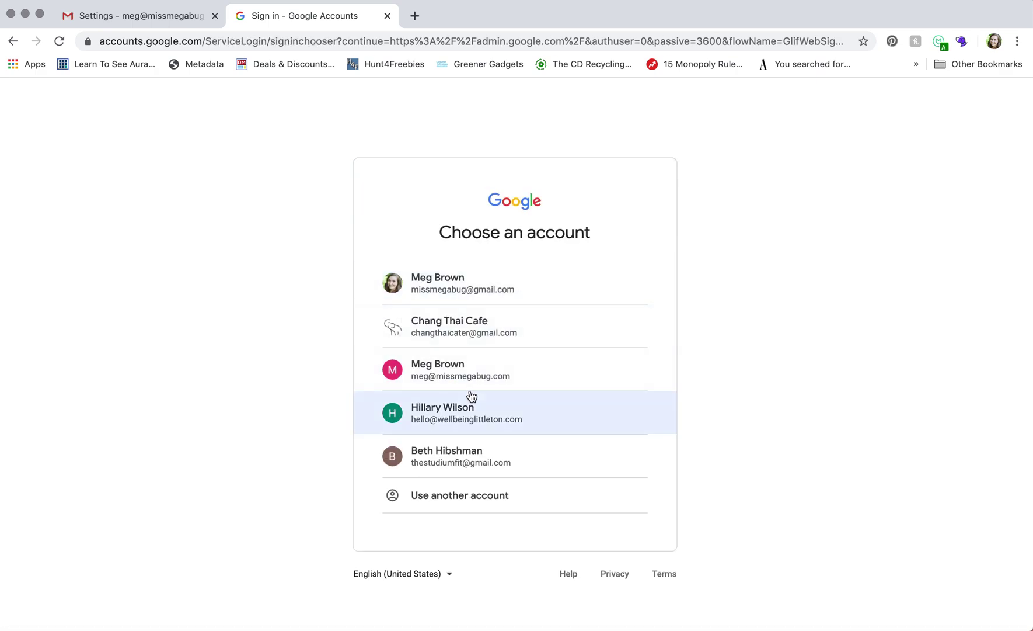
{"action": "left_click", "coordinate": [472, 395]}
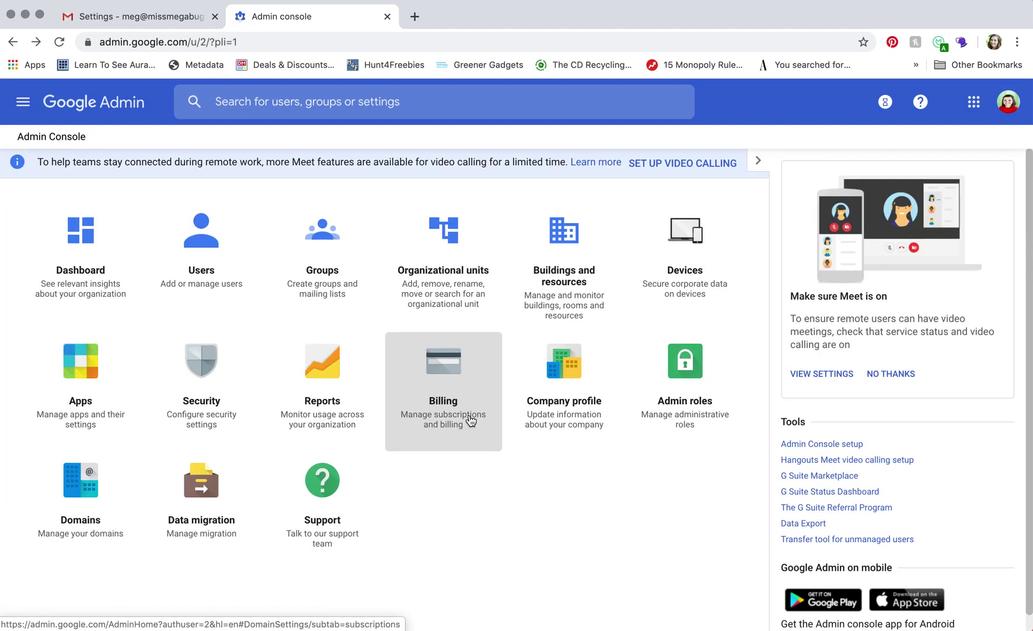
- Open the Users list and select the only user's details page
{"action": "left_click", "coordinate": [214, 257]}
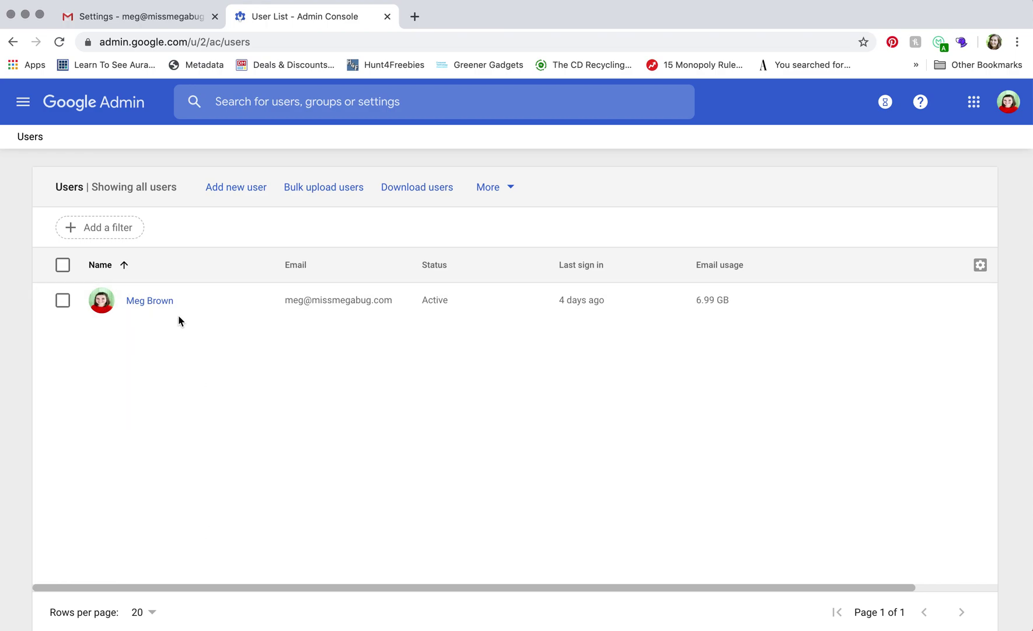
{"action": "left_click", "coordinate": [157, 300]}
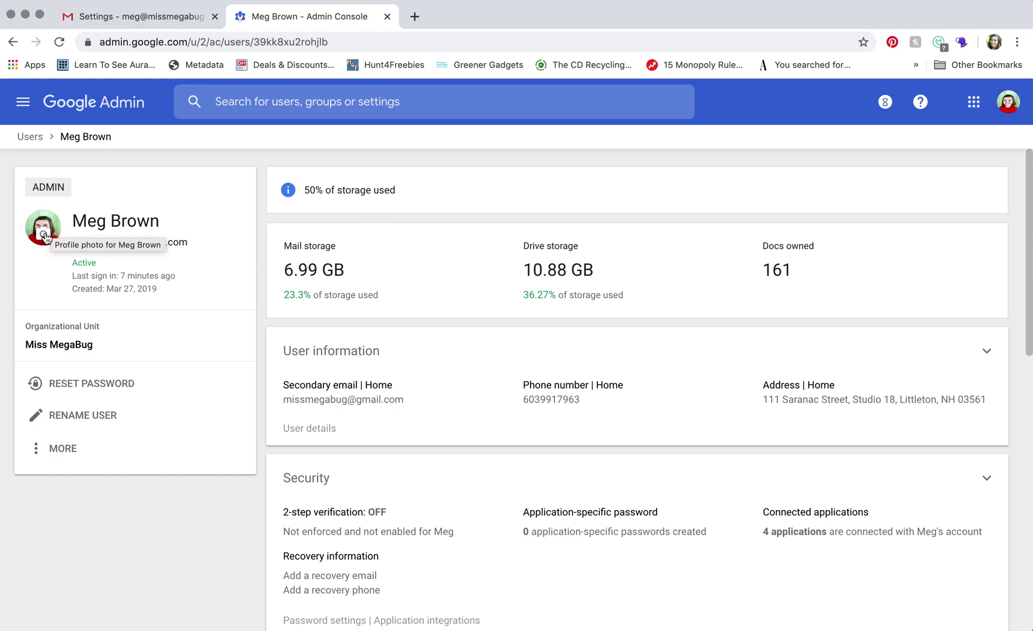
- Upload Screenshot 2020-05-18 09.01.09 as the user's new profile photo
{"action": "left_click", "coordinate": [47, 237]}
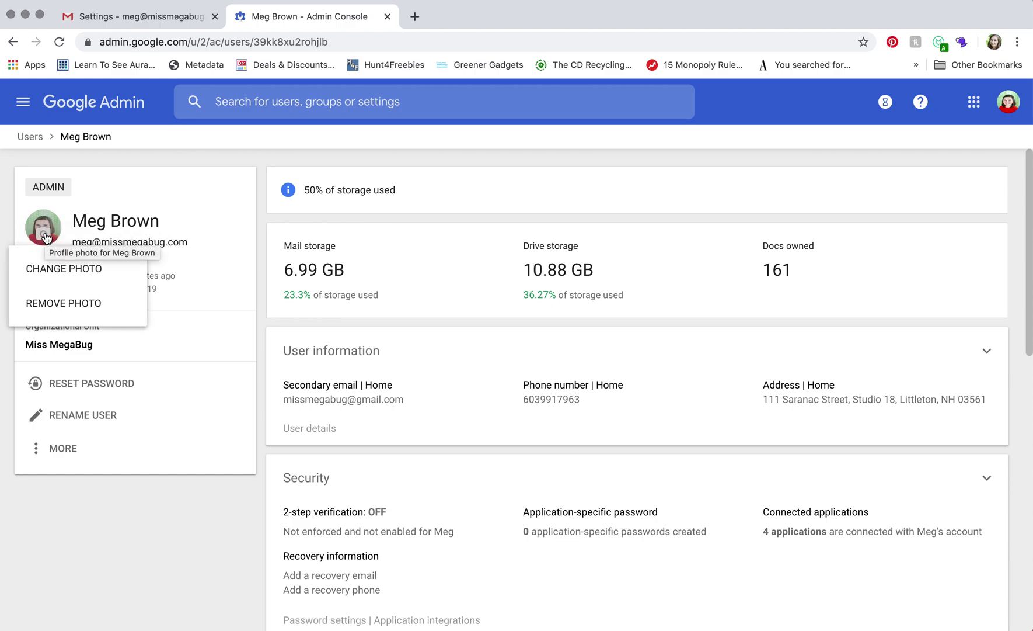
{"action": "left_click", "coordinate": [47, 268]}
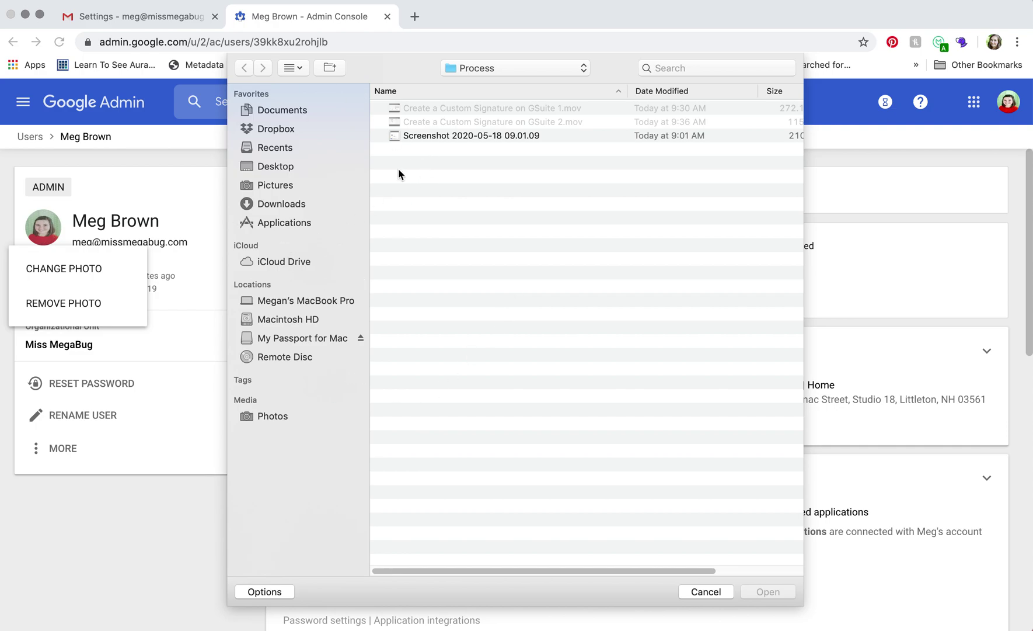
{"action": "left_click", "coordinate": [463, 138]}
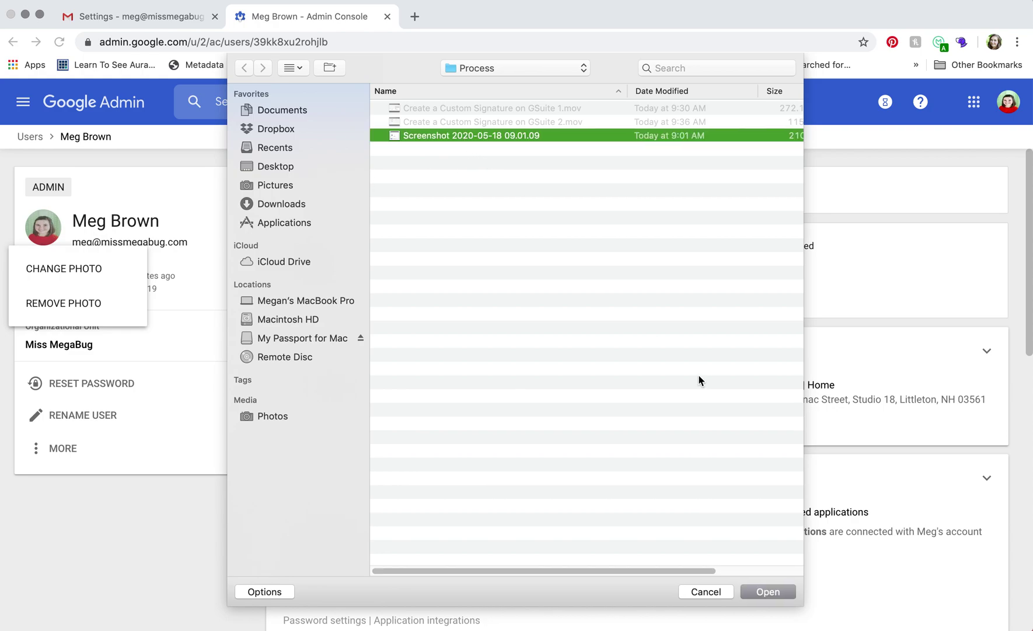
{"action": "left_click", "coordinate": [767, 592]}
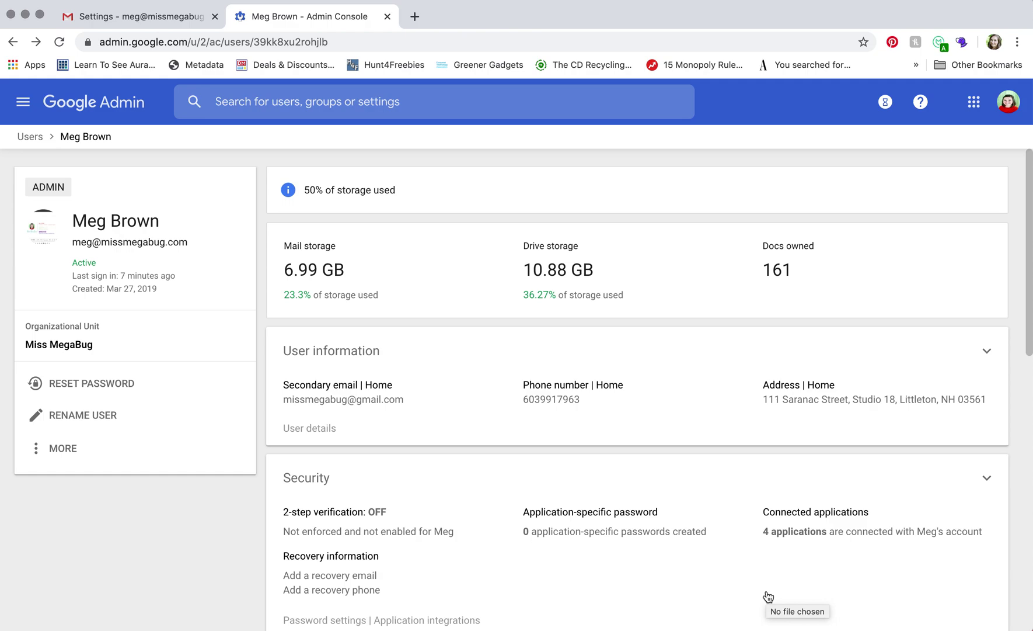
- Switch back to the G Suite Gmail tab and show the Inbox
{"action": "left_click", "coordinate": [145, 16]}
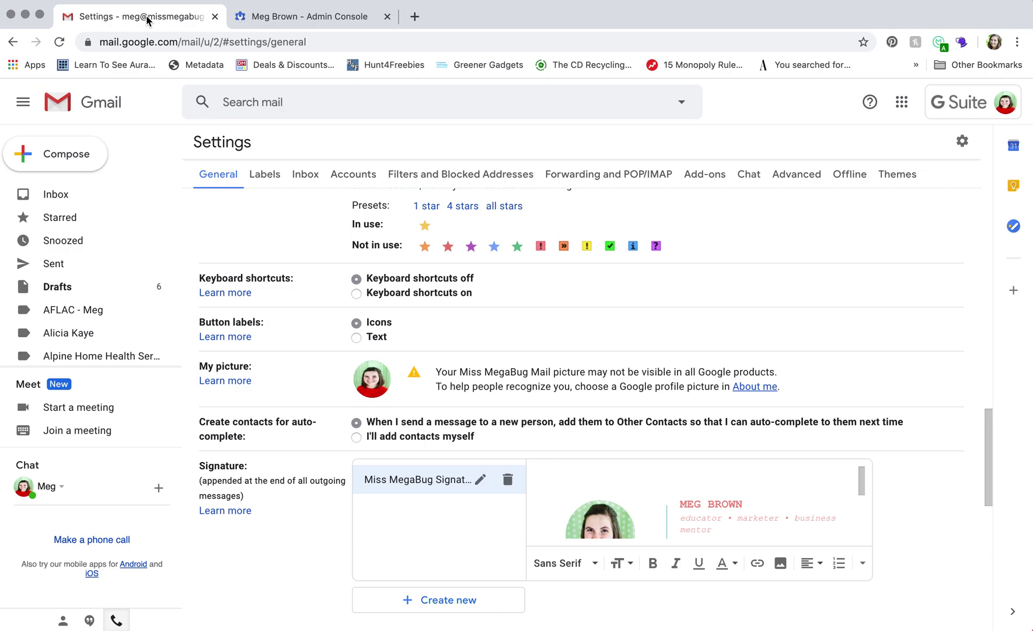
{"action": "left_click", "coordinate": [45, 199]}
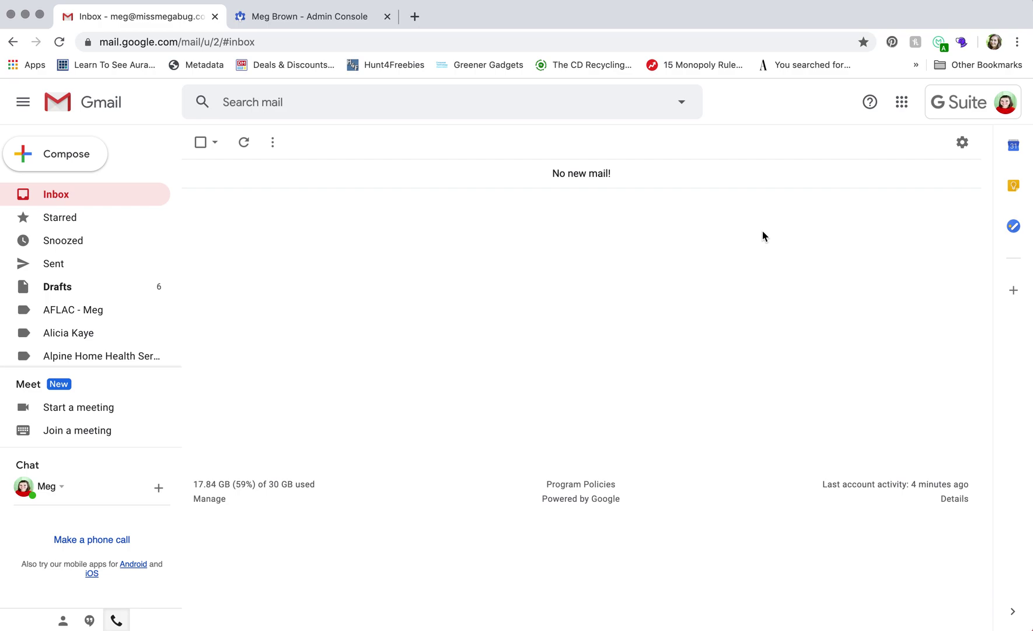